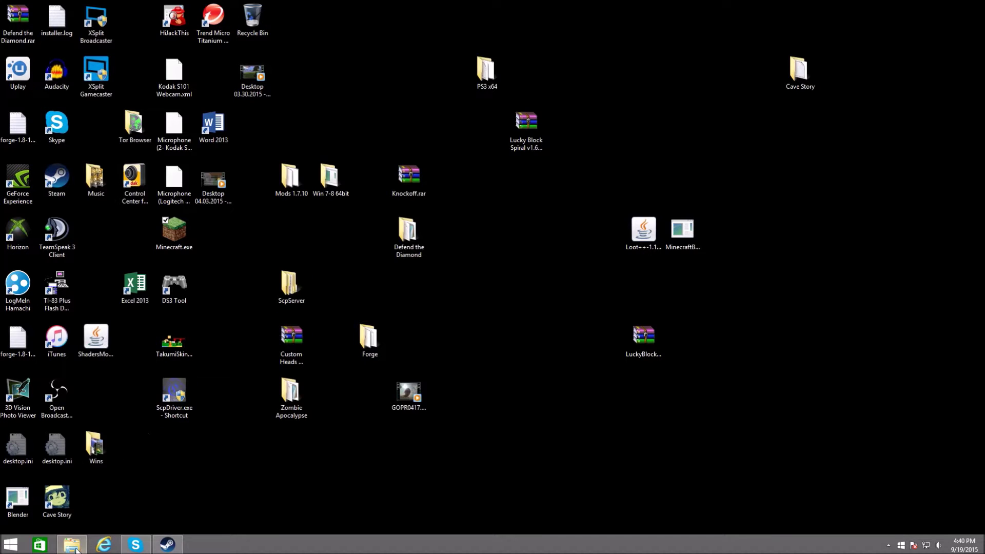
Open the This PC window, minimize it, and bring up the Start menu search
click(913, 194)
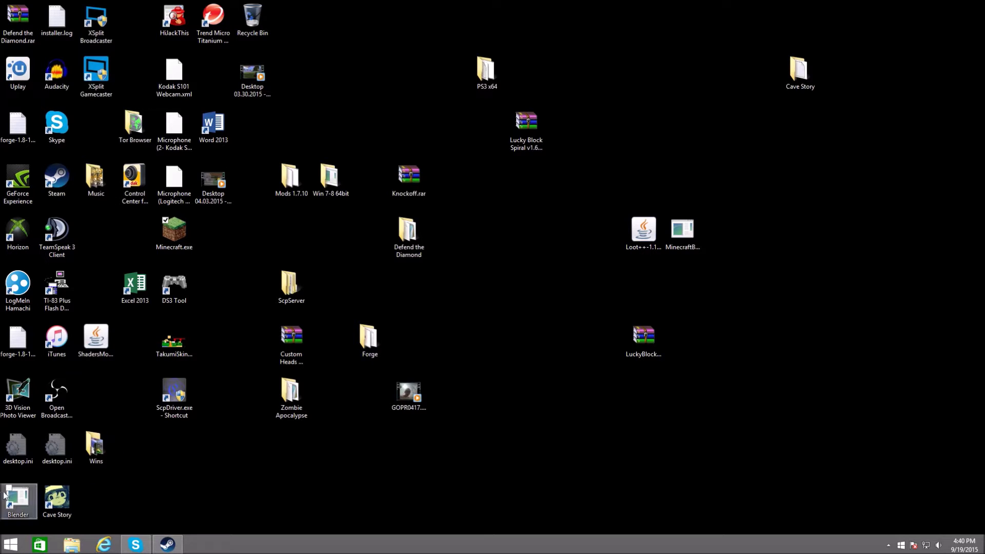
click(71, 545)
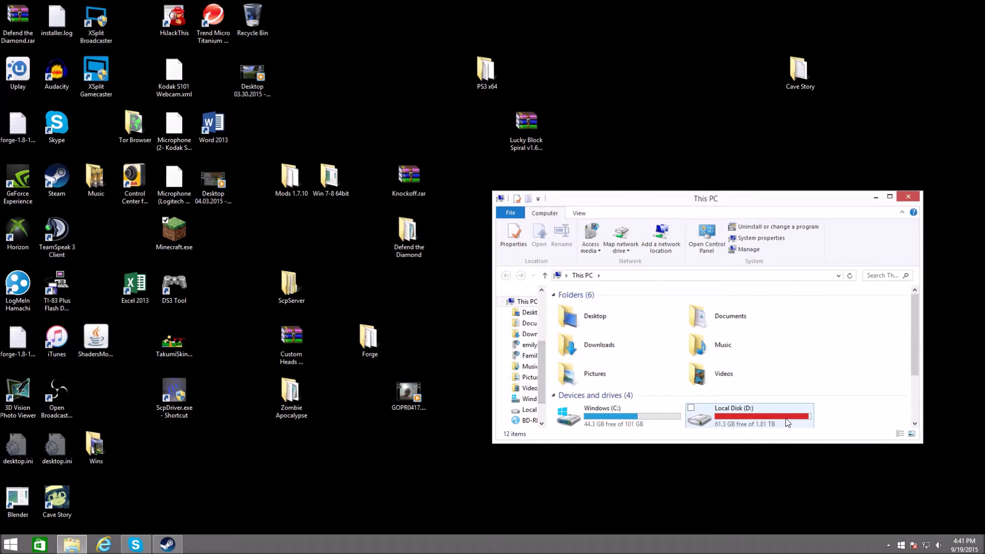
scroll(526, 355, up, 3)
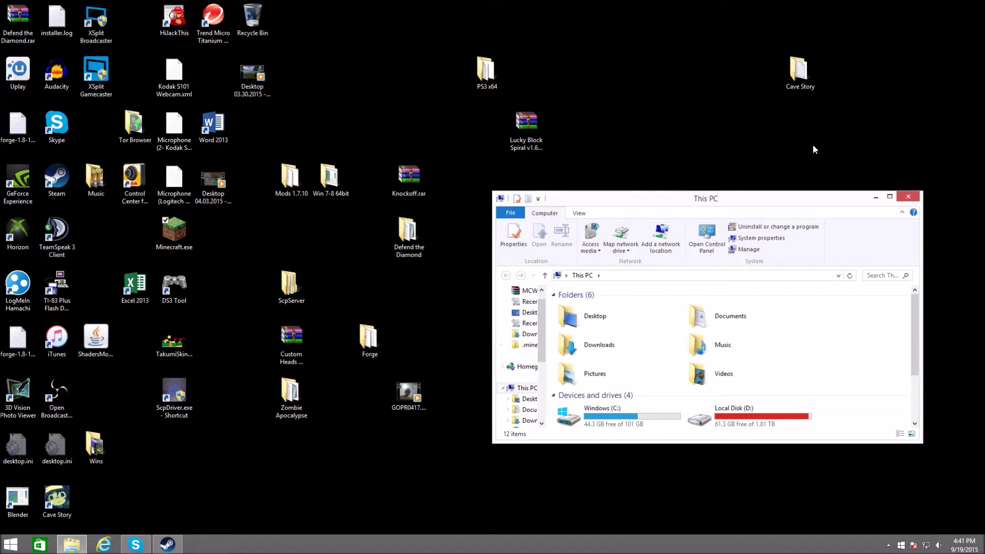
click(874, 196)
Search %appdata to reach Roaming, inspect the .minecraft folder, then close that window
click(12, 544)
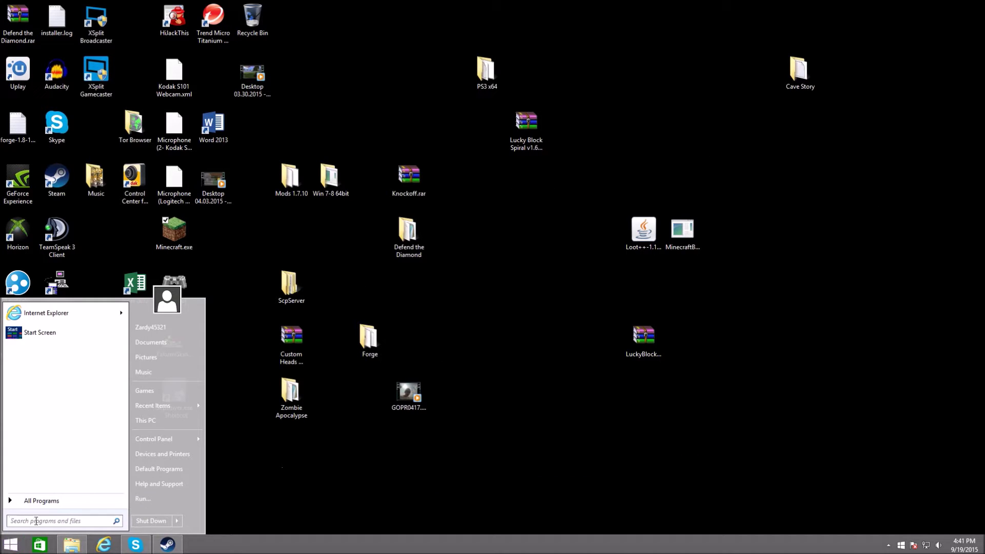
text(%appdata%)
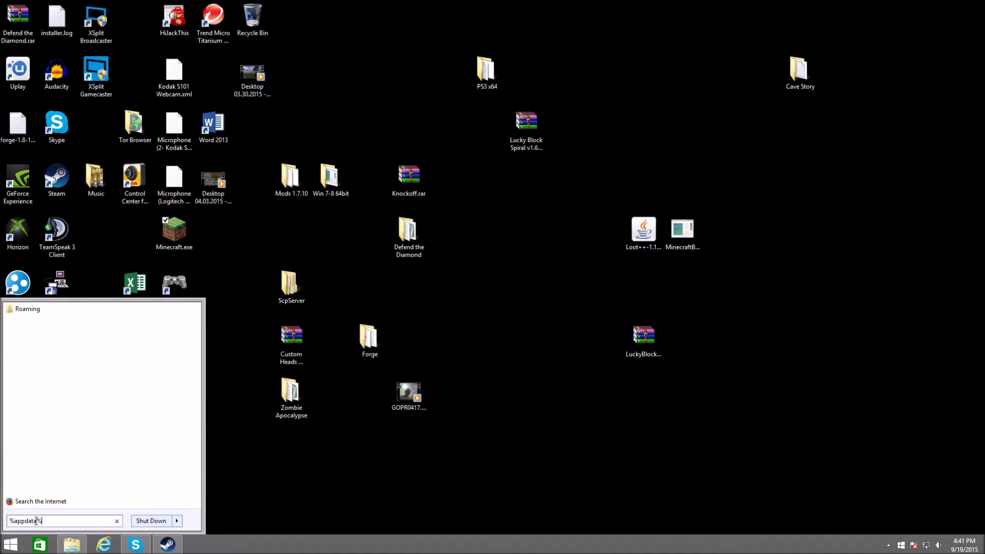
key(Return)
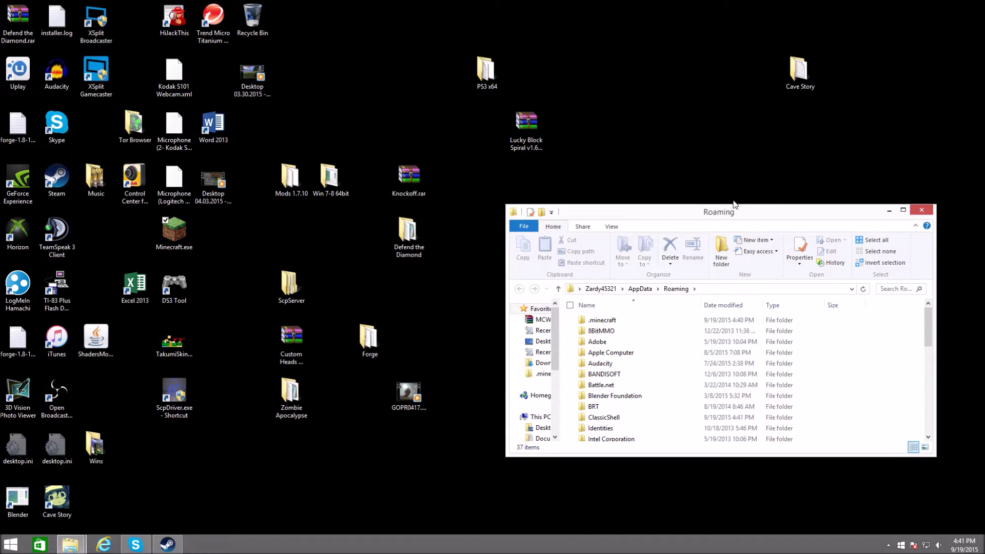
right_click(598, 323)
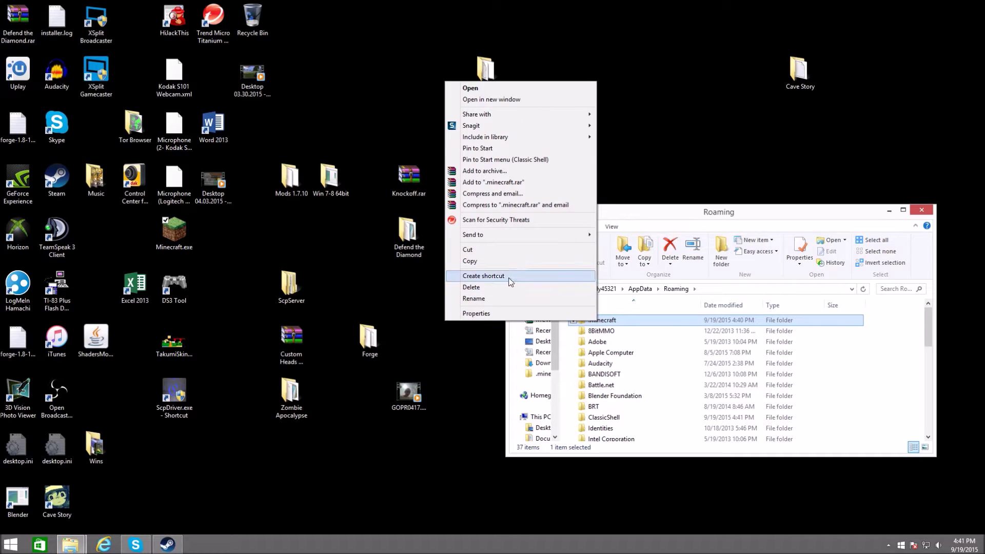
click(715, 213)
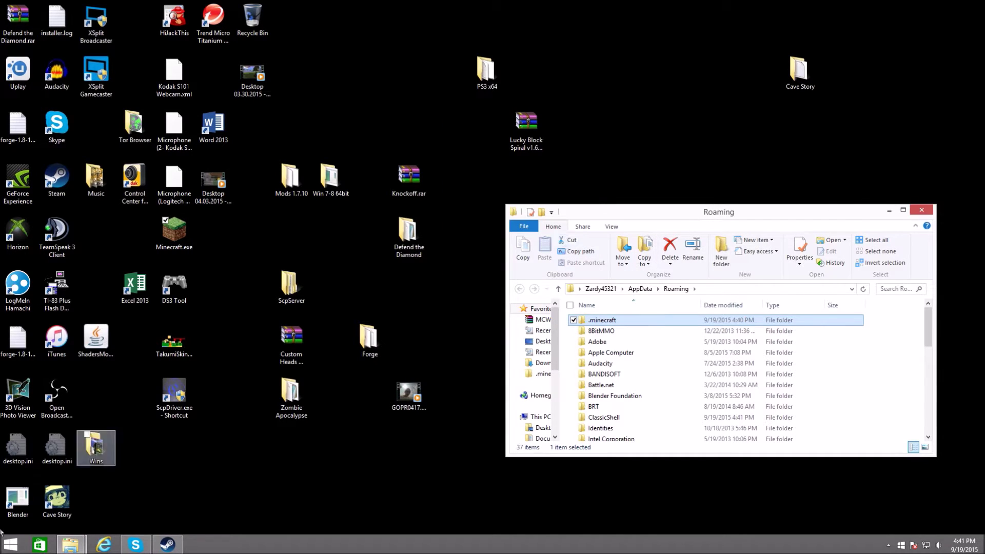
click(10, 544)
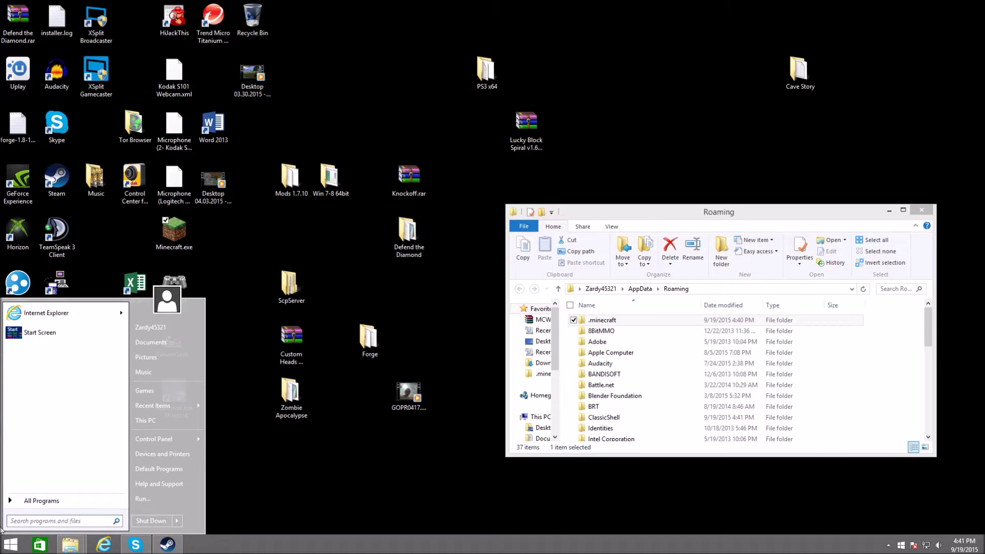
click(923, 211)
Open options.txt from This PC's .minecraft folder in Notepad
click(72, 544)
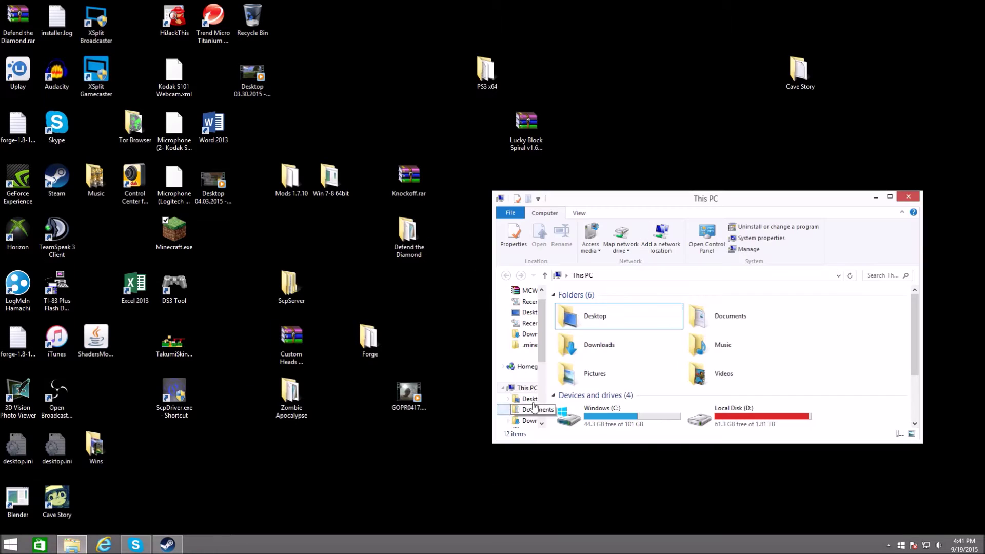
click(529, 344)
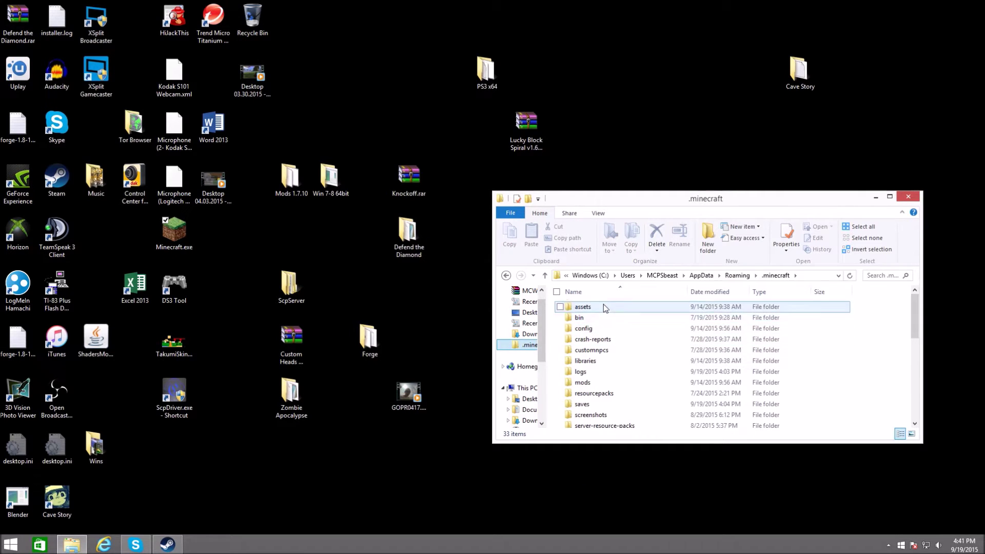
drag(915, 308, 915, 358)
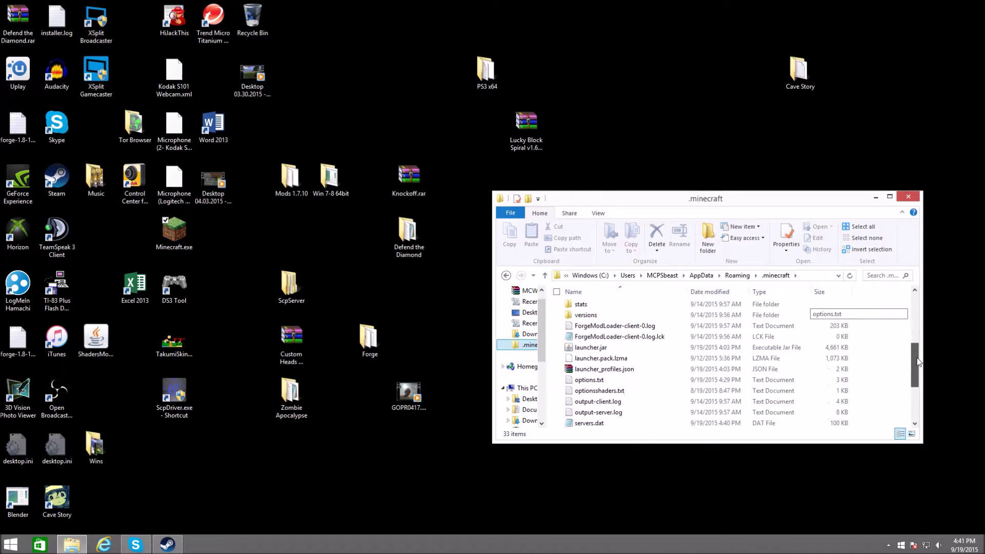
mouse_move(589, 380)
double_click(608, 380)
text(gamma:100.0)
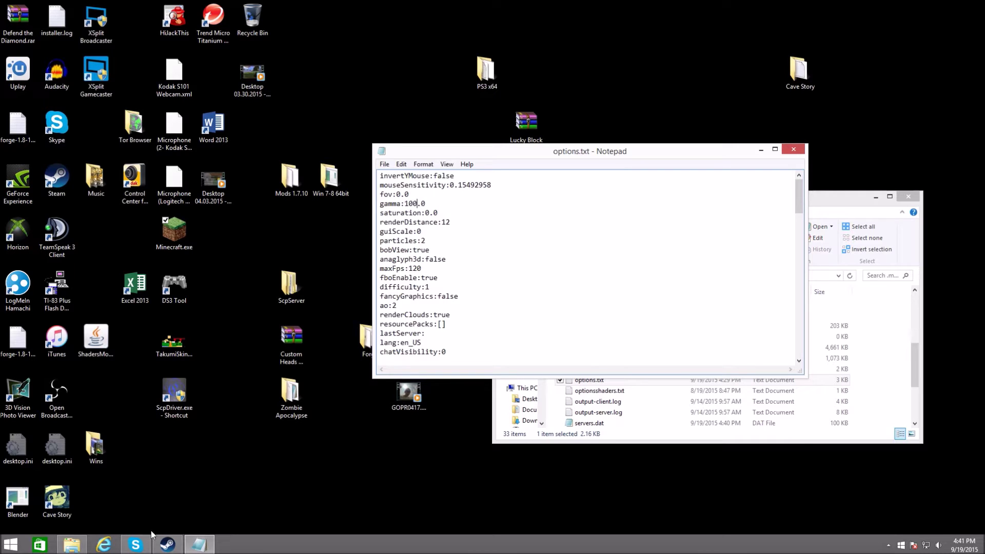
Close options.txt, save it with gamma at 100.0, and select the Minecraft desktop shortcut
click(798, 149)
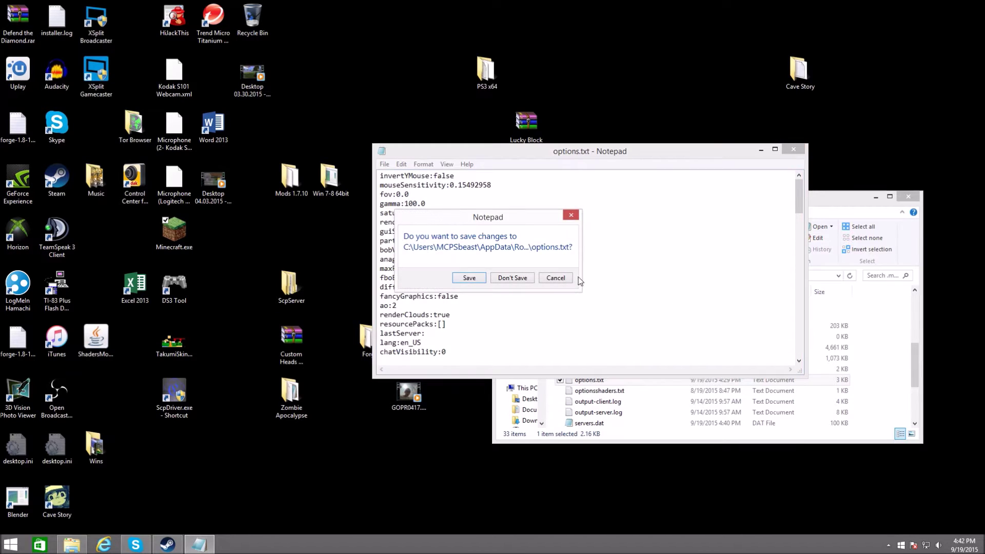
click(468, 277)
click(174, 231)
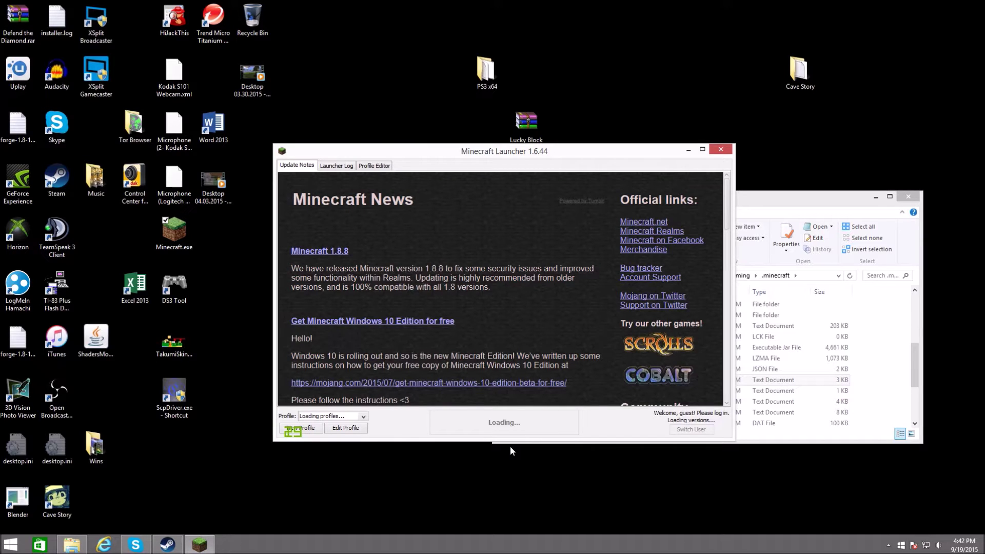
Play Offline to launch Minecraft 1.8, then open the Multiplayer server list
click(516, 429)
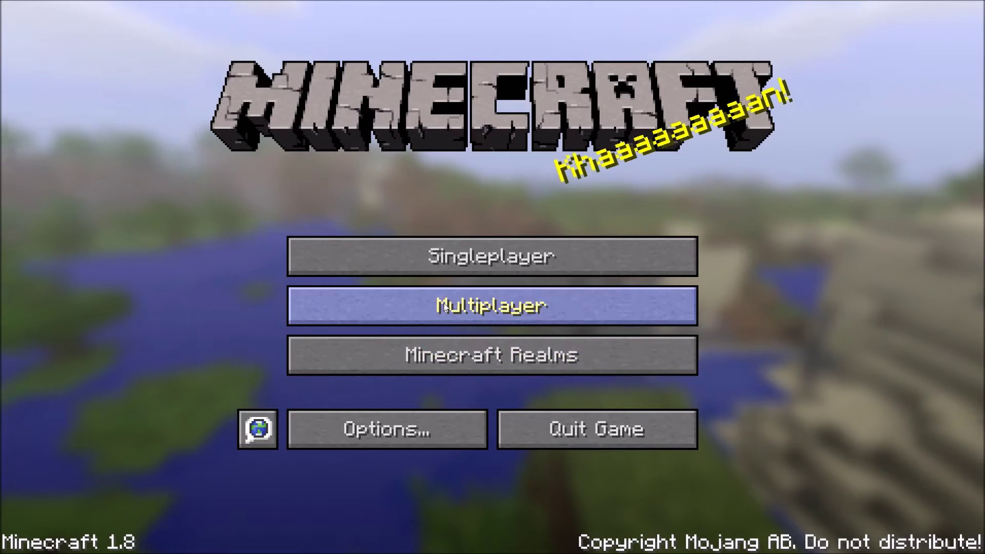
click(436, 307)
Back out of Multiplayer and load Boat Survival from the Singleplayer world list
click(764, 518)
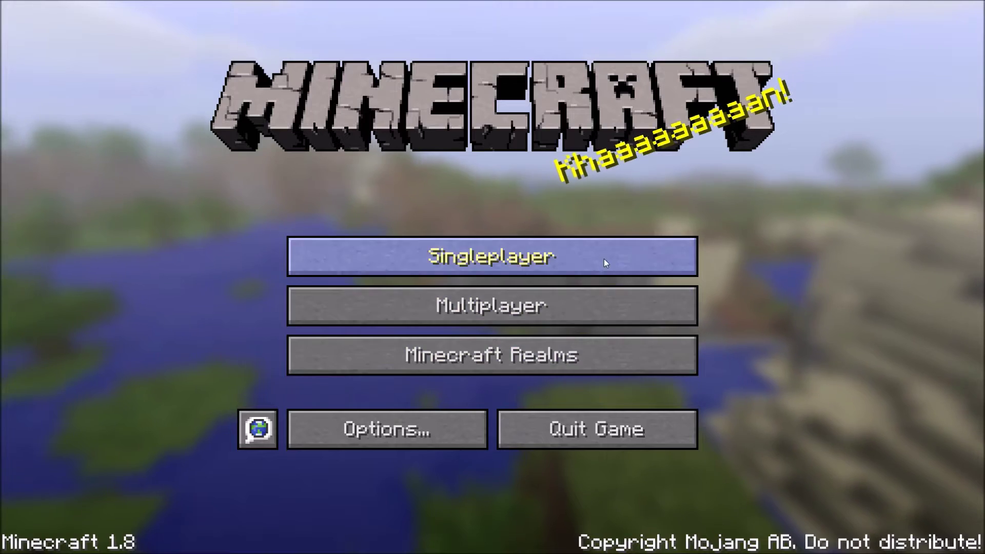
click(607, 262)
click(450, 112)
scroll(327, 361, down, 1)
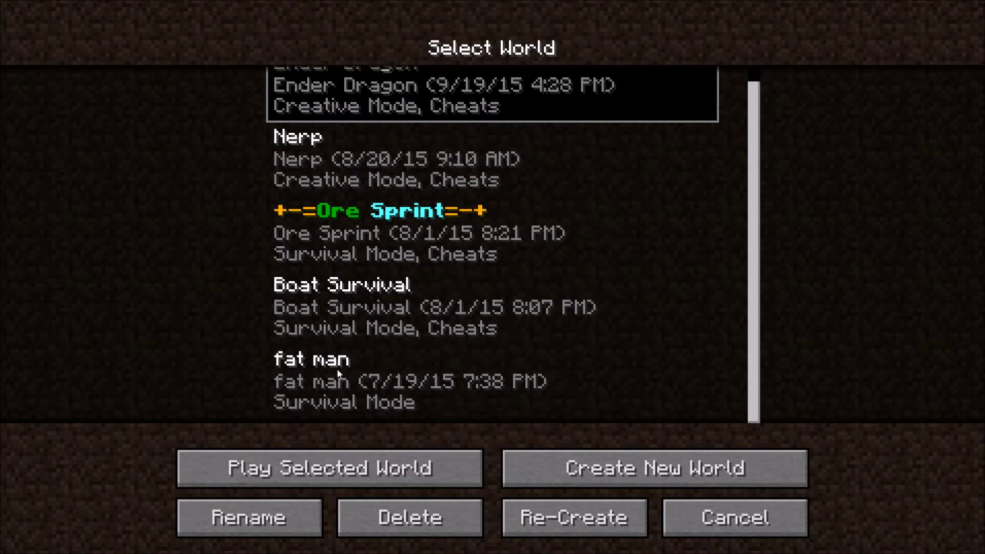
click(431, 297)
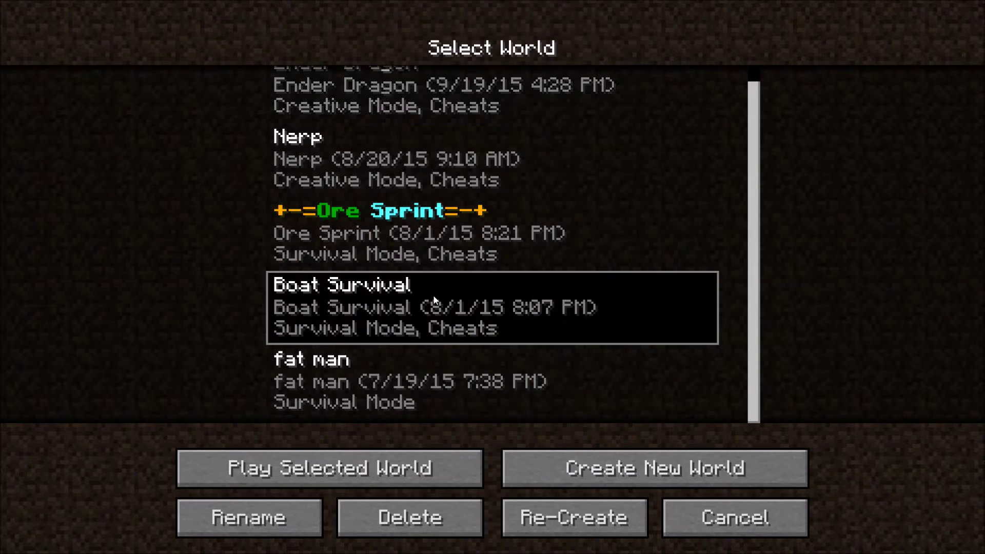
double_click(400, 377)
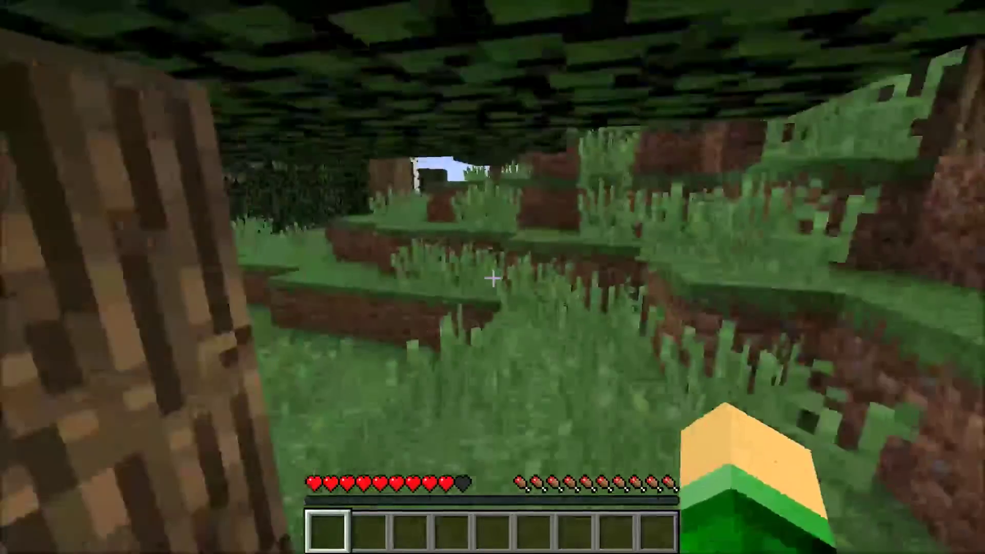
text(/gamem)
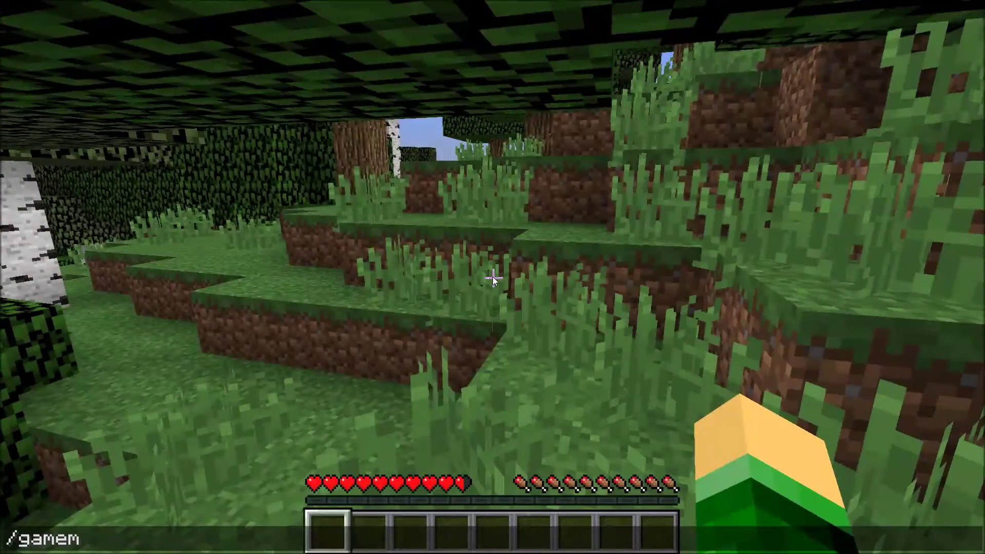
text(ode)
Submit the /gamemode command and mine three dirt blocks into the ground, then pause
key(Return)
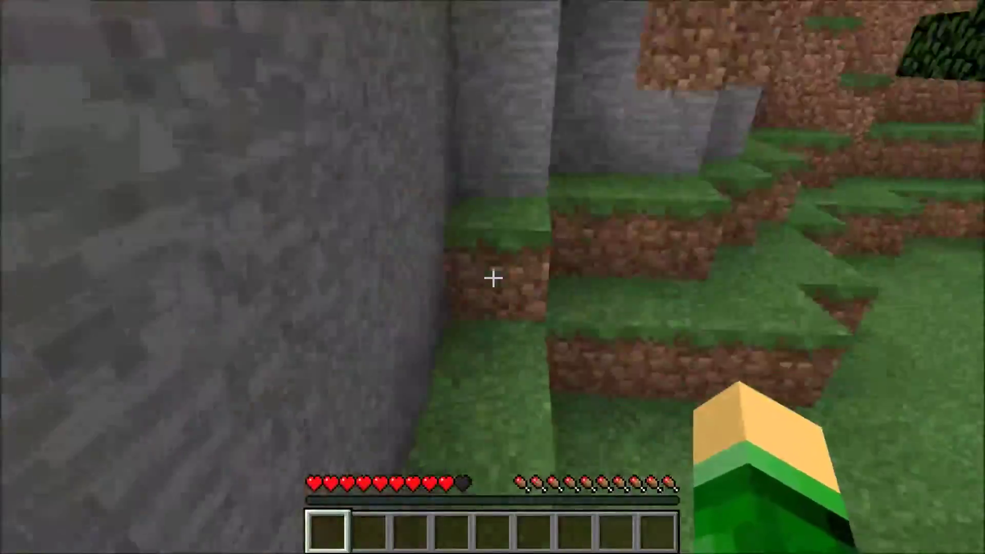
click(493, 277)
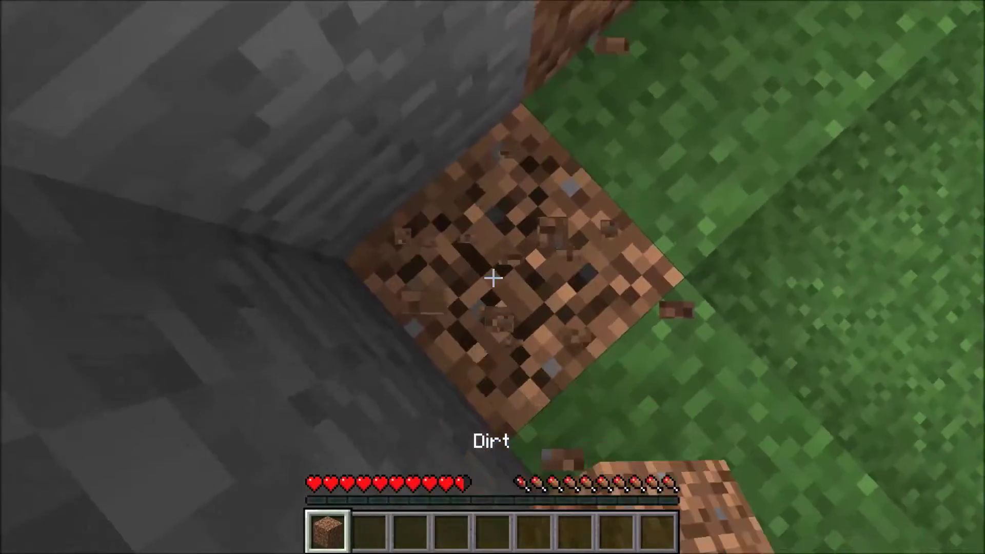
click(492, 277)
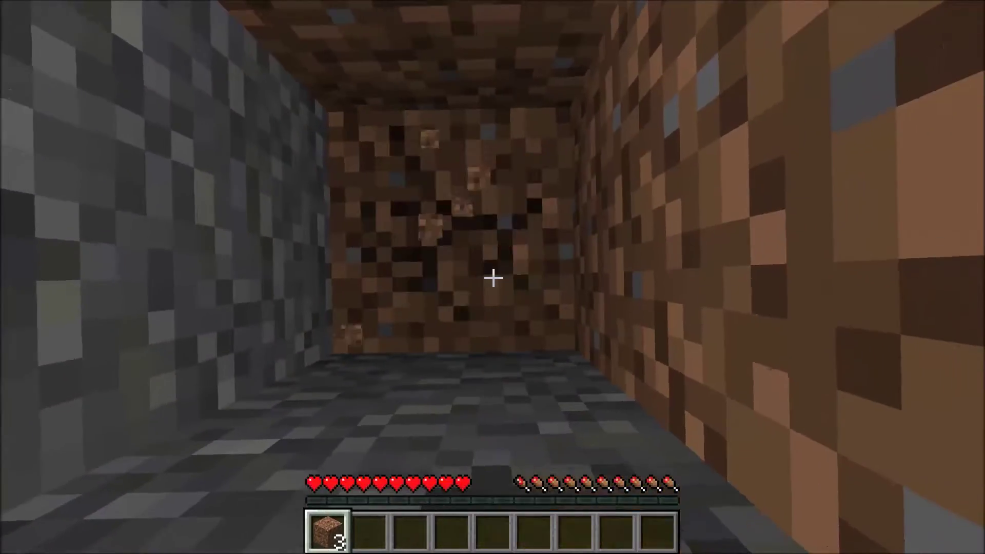
click(493, 278)
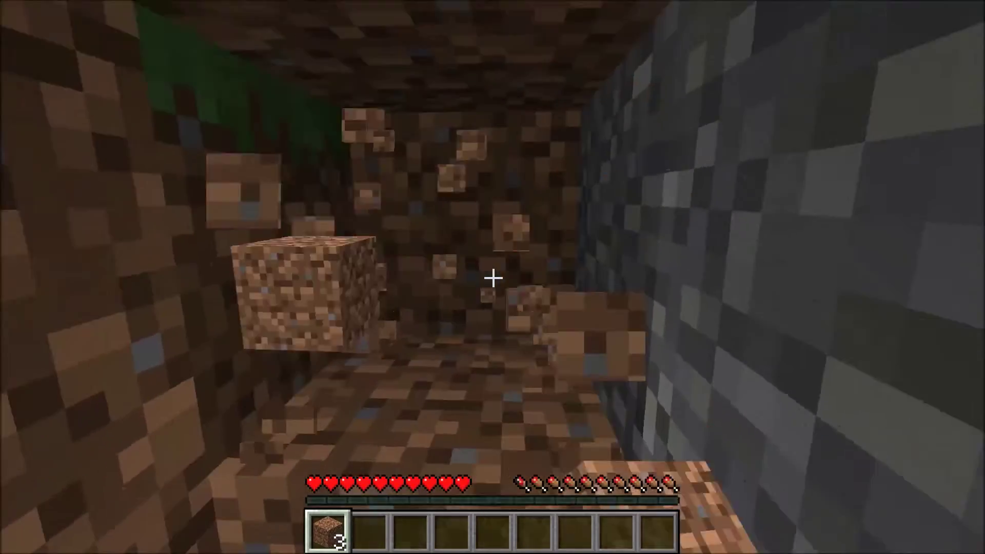
key(Escape)
Set Brightness to Moody in Video Settings and return to the world
click(353, 322)
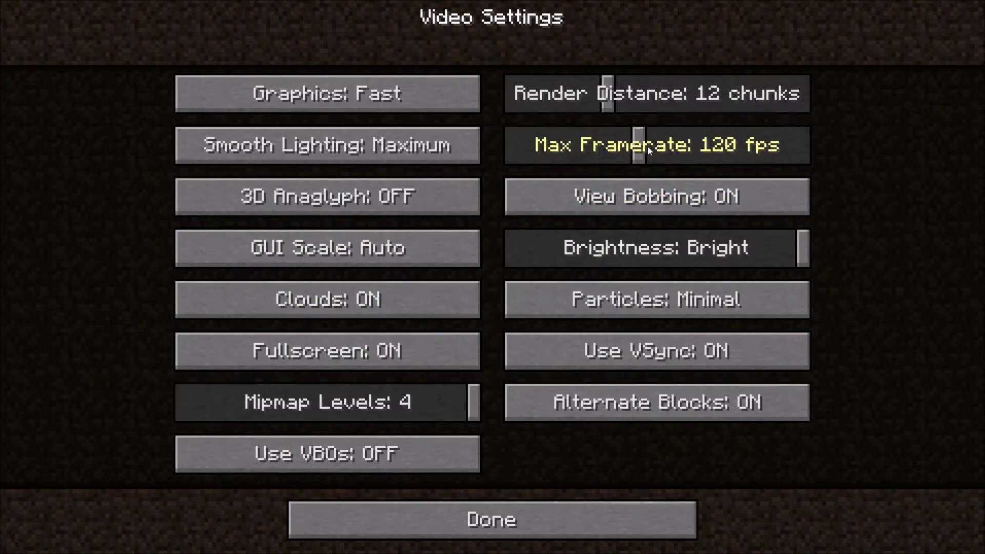
drag(808, 232, 60, 259)
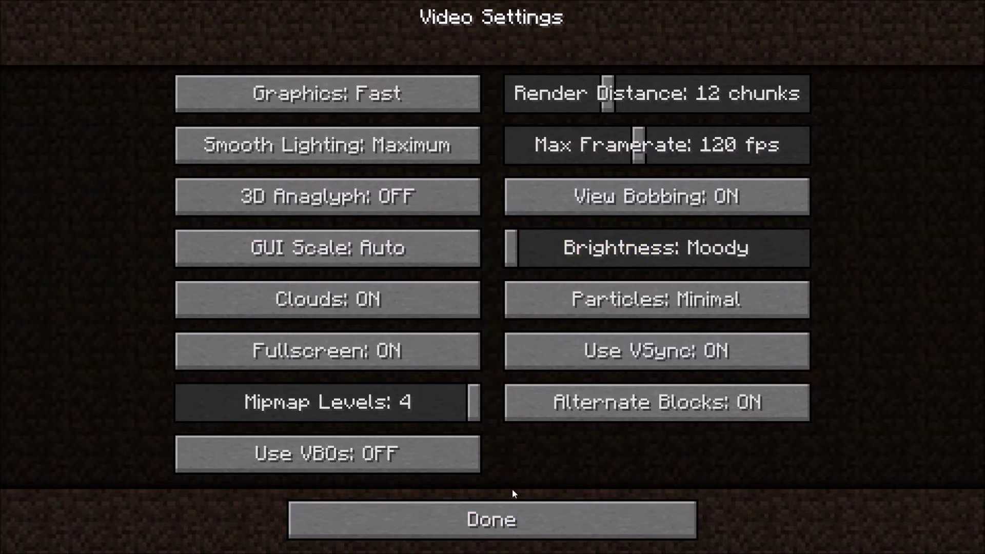
click(516, 512)
click(504, 458)
click(472, 171)
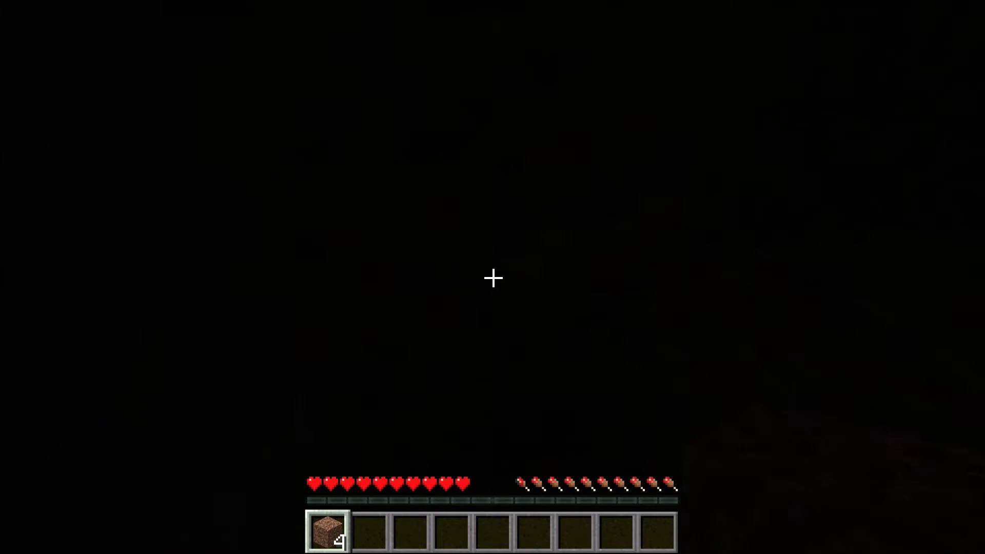
Set Brightness back to Bright and return to the world
key(Escape)
click(347, 322)
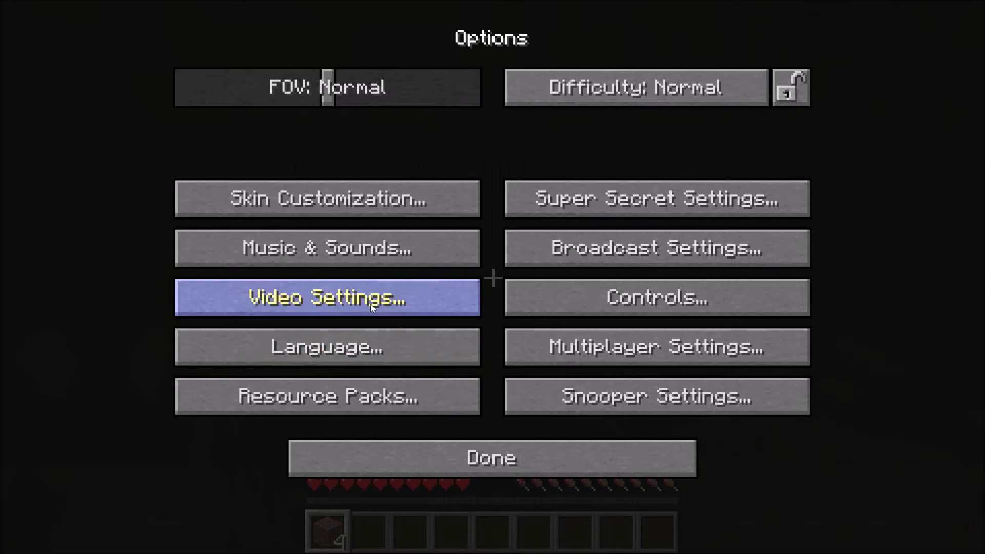
click(346, 296)
drag(696, 248, 808, 249)
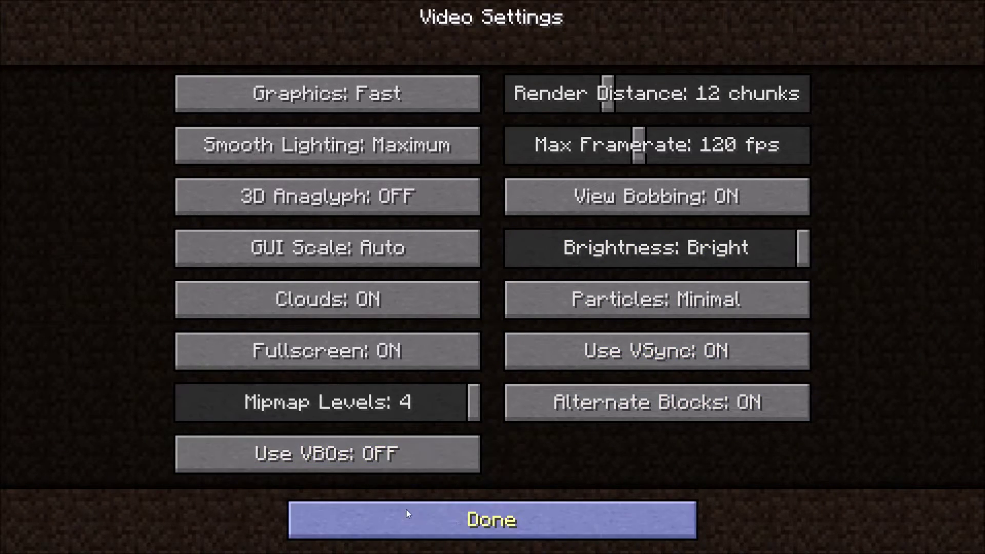
click(431, 511)
click(510, 448)
click(497, 170)
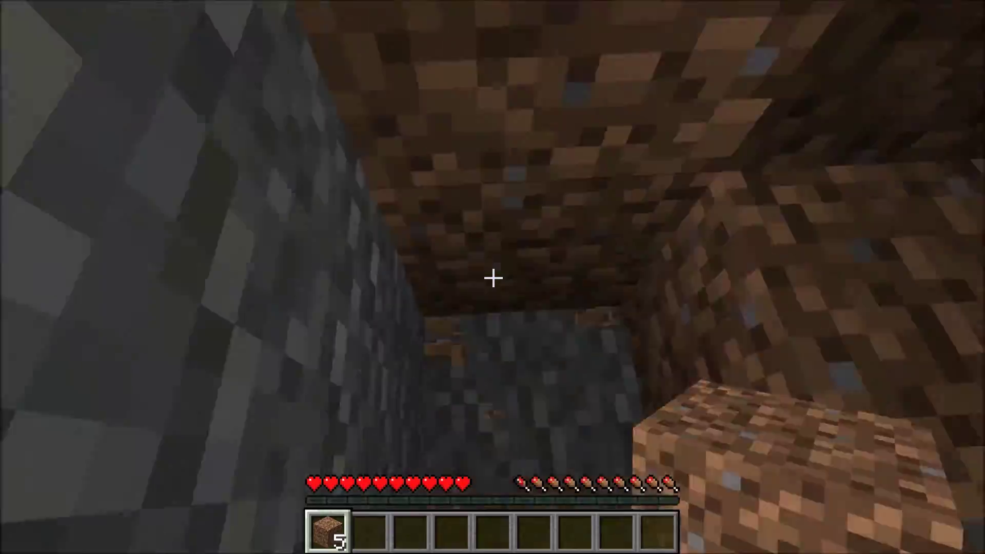
Select hotbar slot 2, revisit Video Settings, then quit the world to the title screen
key(2)
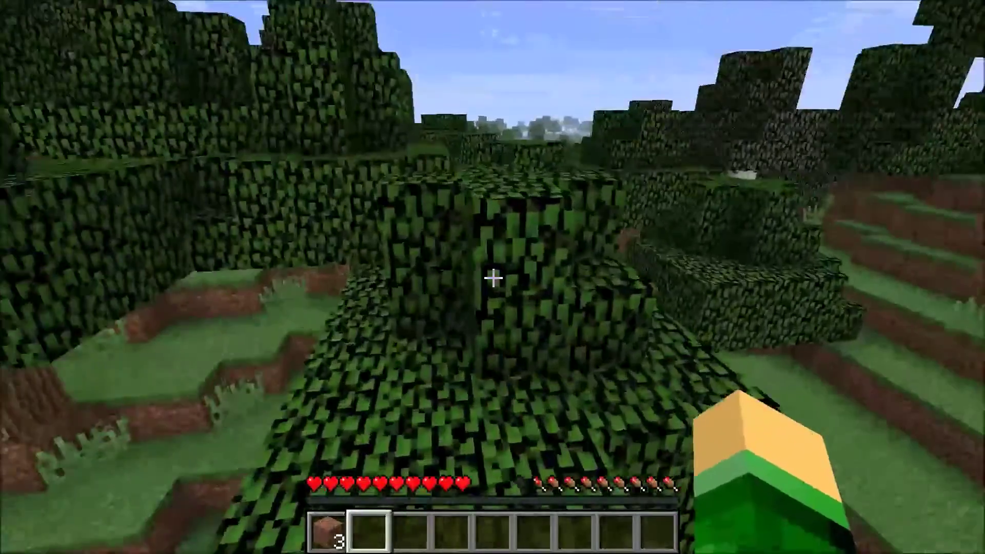
key(Escape)
click(387, 322)
click(327, 298)
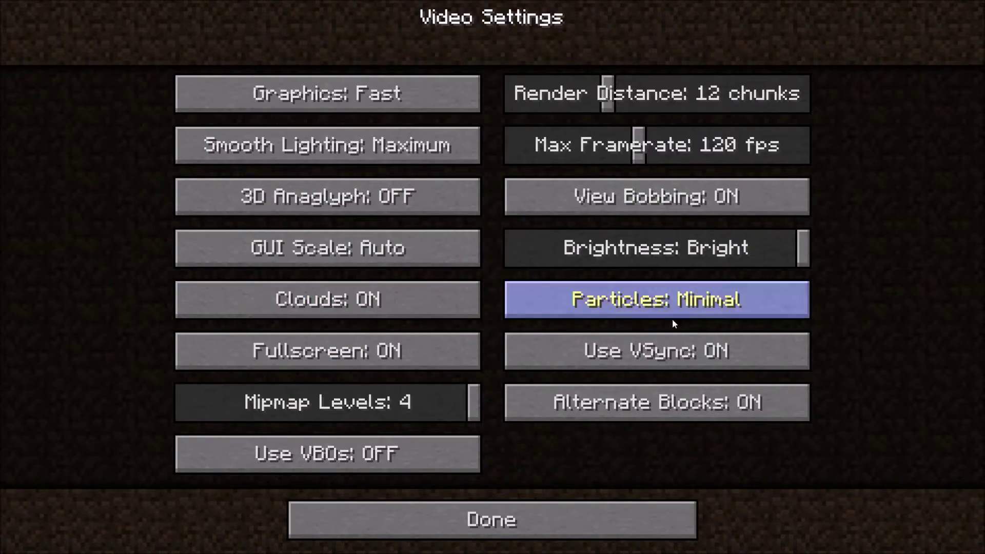
key(Escape)
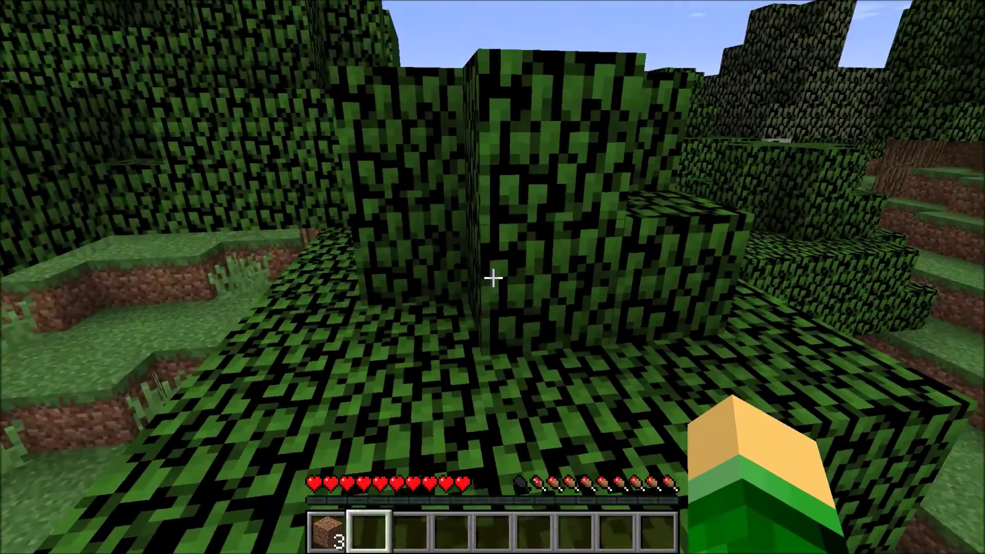
key(Escape)
click(493, 370)
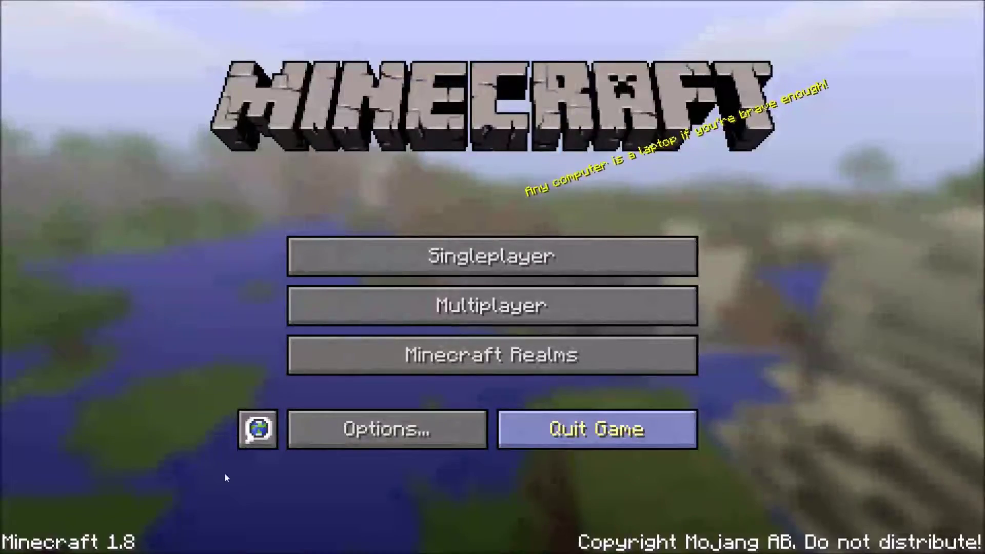
Edit options.txt's gamma line to 10000.0, save and close Notepad, then relaunch Minecraft
double_click(589, 380)
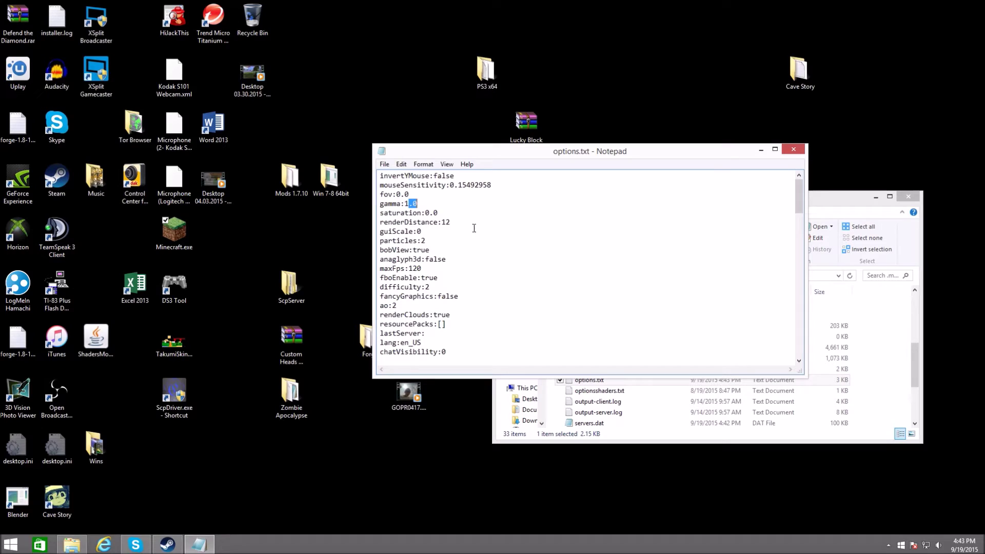
key(Left)
click(793, 149)
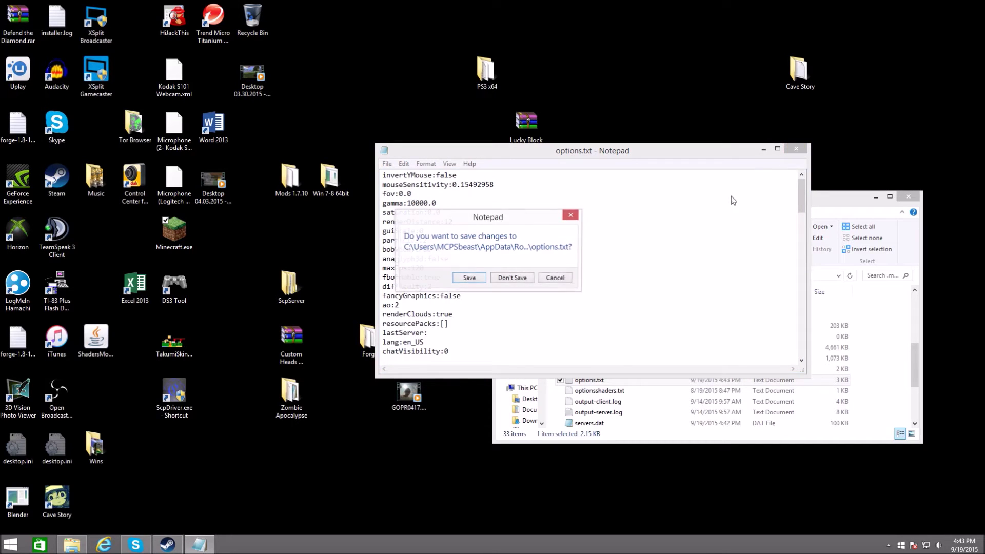
click(468, 278)
double_click(175, 231)
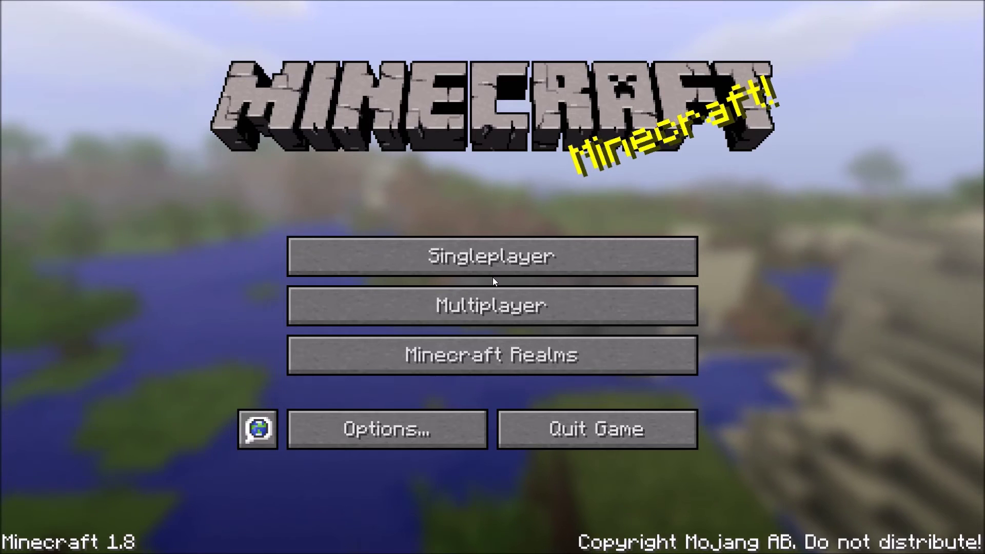
Open the Singleplayer world list in the relaunched Minecraft
click(493, 261)
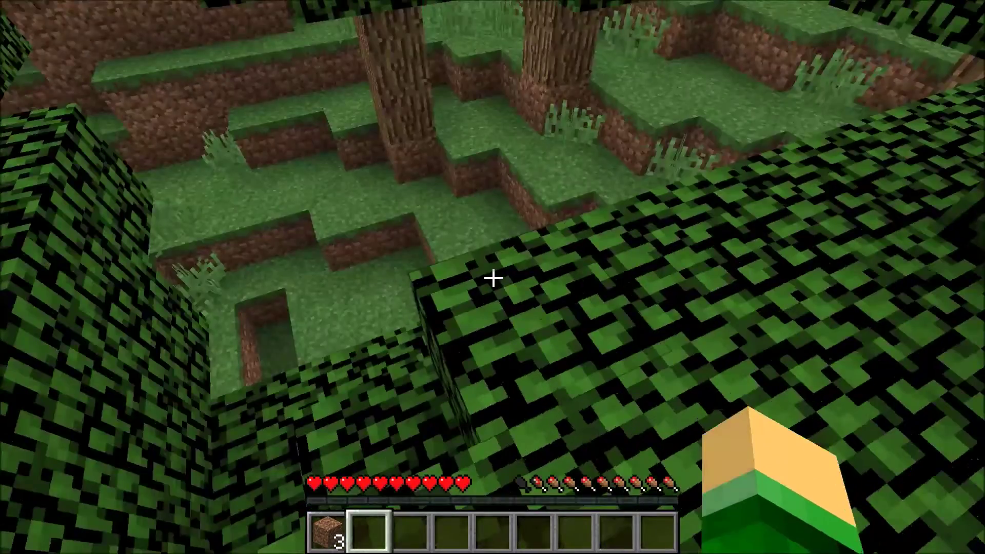
With dirt from hotbar slot 1, dig down through the grass and along a lit dirt tunnel
key(1)
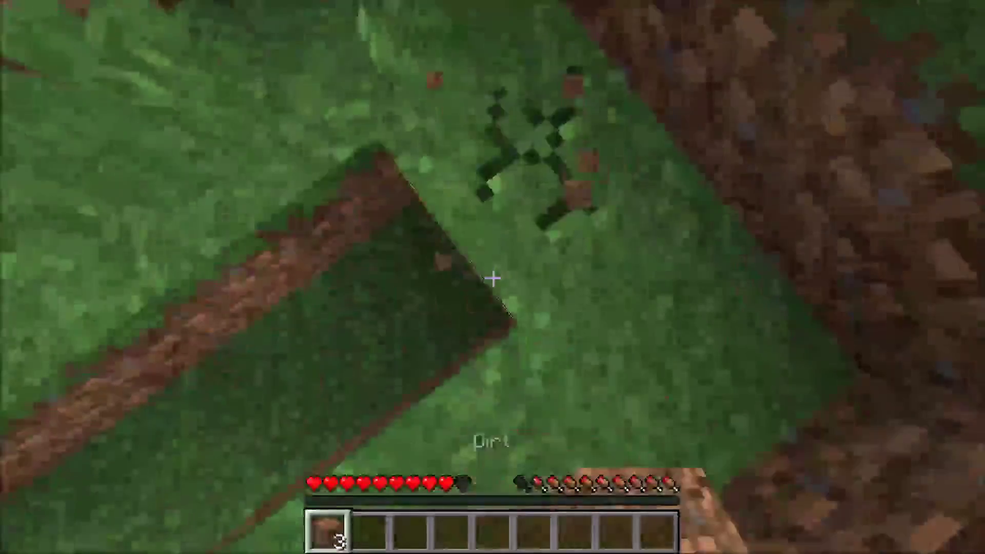
click(492, 278)
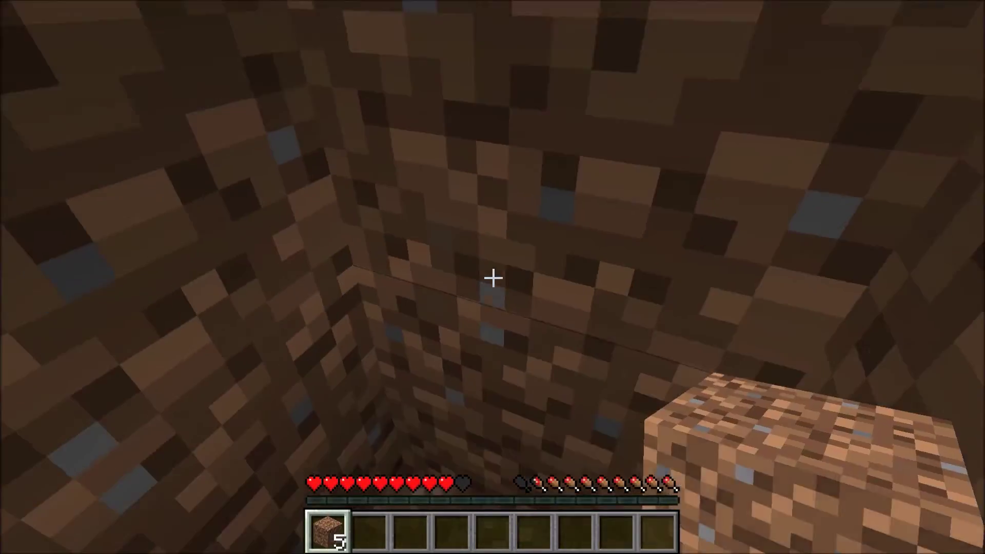
click(492, 278)
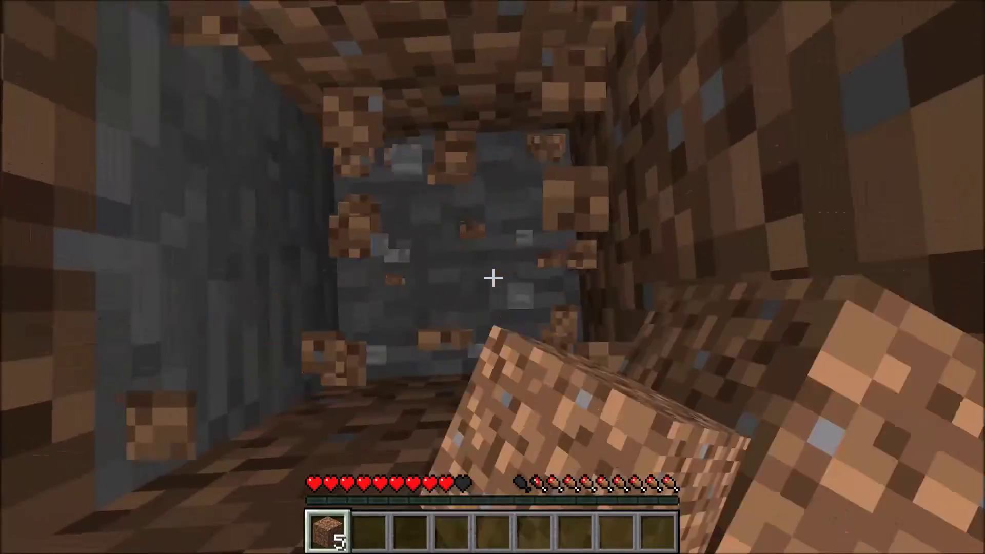
click(492, 278)
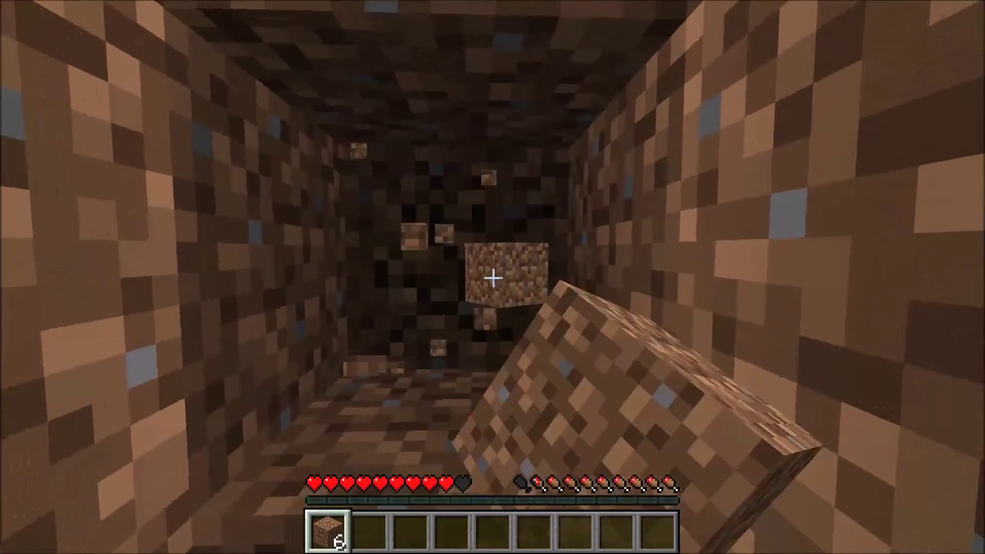
key(w)
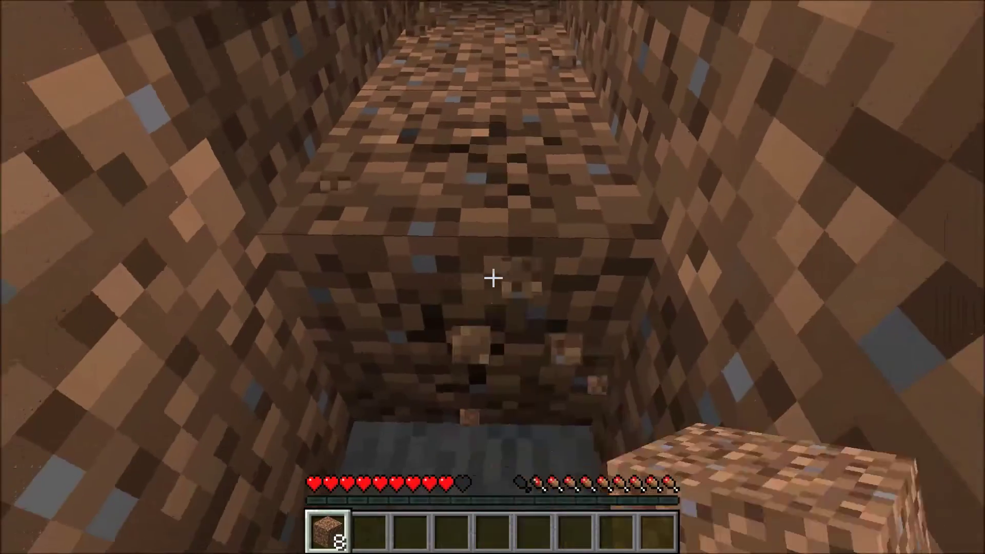
click(492, 278)
click(492, 278)
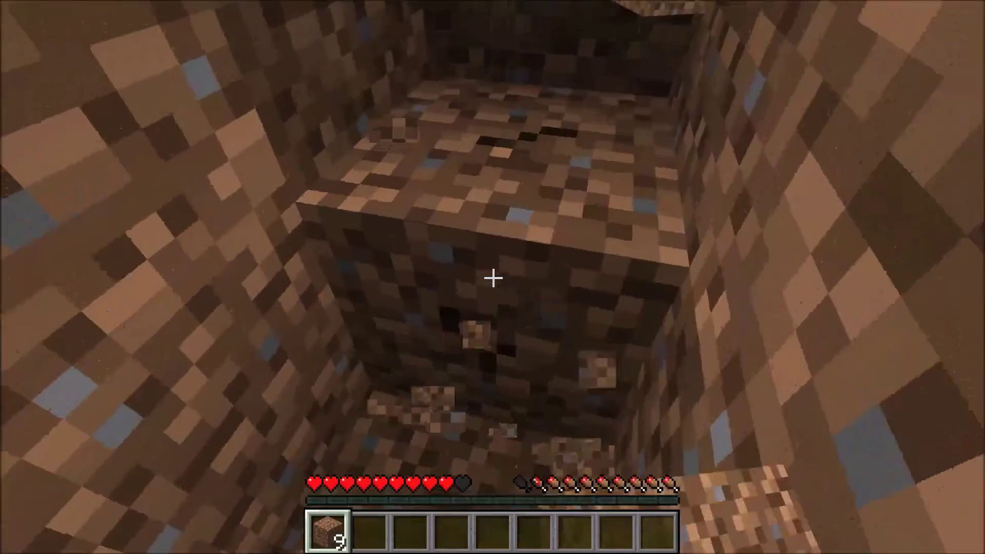
key(w)
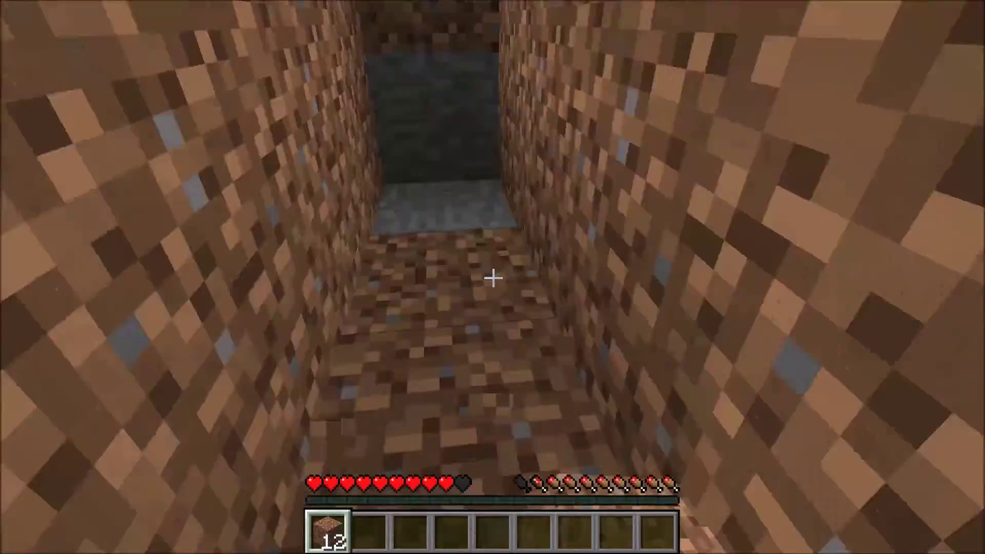
Place three dirt blocks back into the tunnel, starting over the stone at its end
right_click(493, 278)
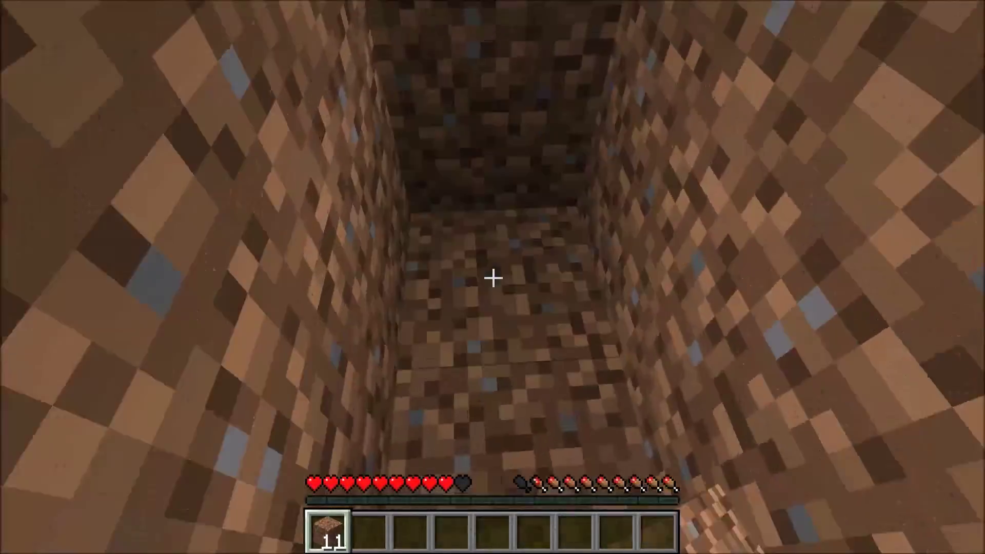
right_click(493, 278)
right_click(492, 278)
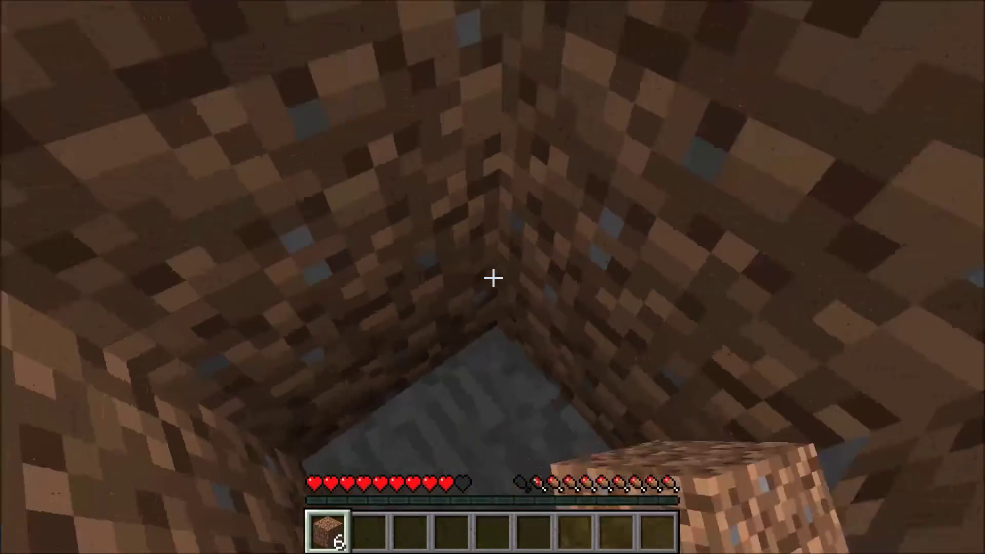